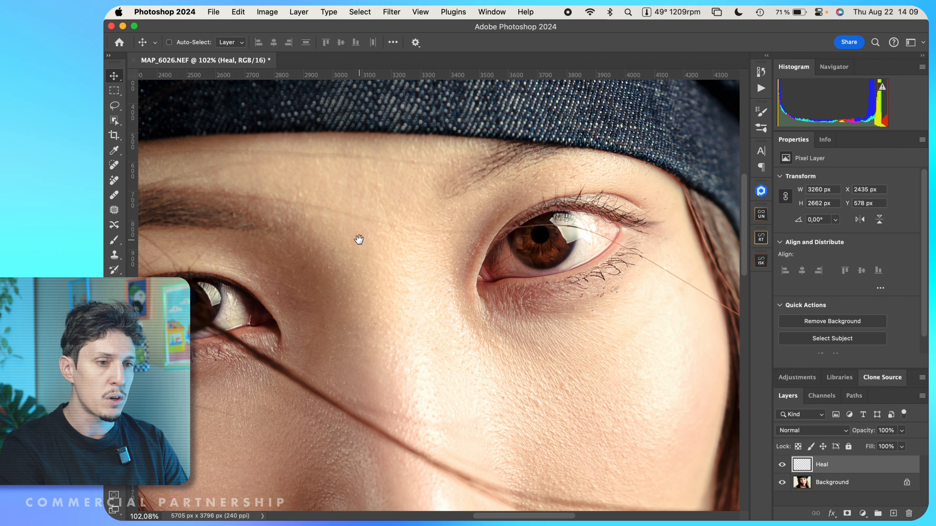
Compare the skin around the eyes and forehead with and without the Heal layer.
{"action": "left_click_drag", "start_coordinate": [601, 318], "coordinate": [453, 271]}
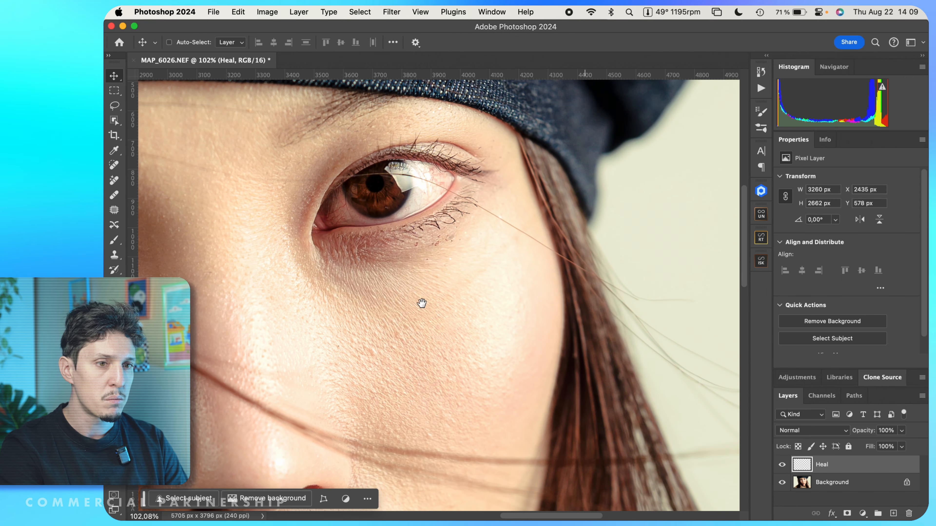
{"action": "left_click_drag", "start_coordinate": [530, 335], "coordinate": [690, 389]}
{"action": "left_click", "coordinate": [782, 465]}
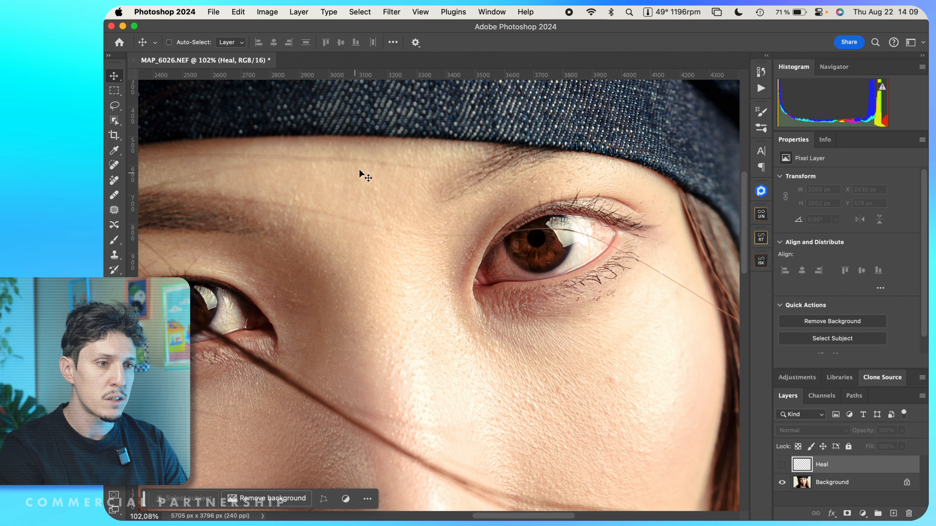
{"action": "left_click", "coordinate": [782, 464]}
{"action": "left_click", "coordinate": [781, 465]}
Compare the skin around the nose and upper lip with and without the Heal layer, leaving the layer visible.
{"action": "left_click_drag", "start_coordinate": [626, 460], "coordinate": [620, 258]}
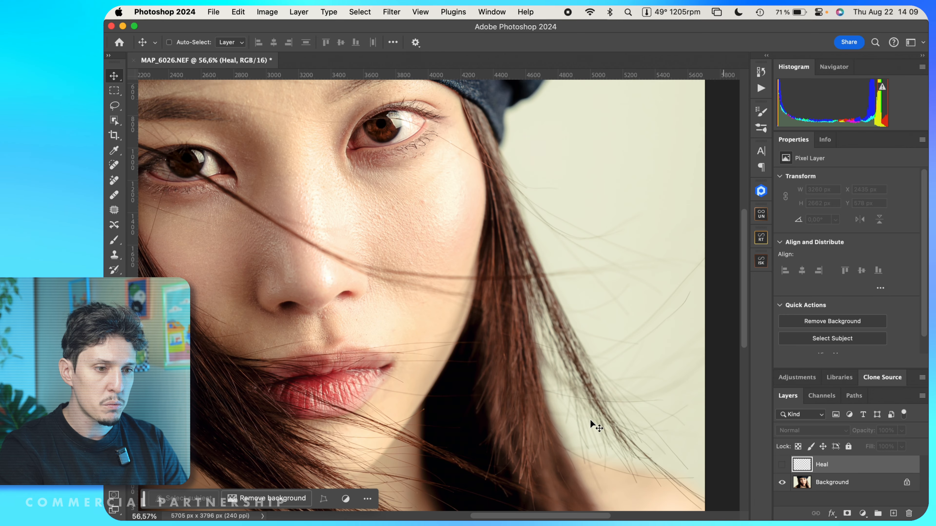
{"action": "left_click_drag", "start_coordinate": [280, 310], "coordinate": [420, 358]}
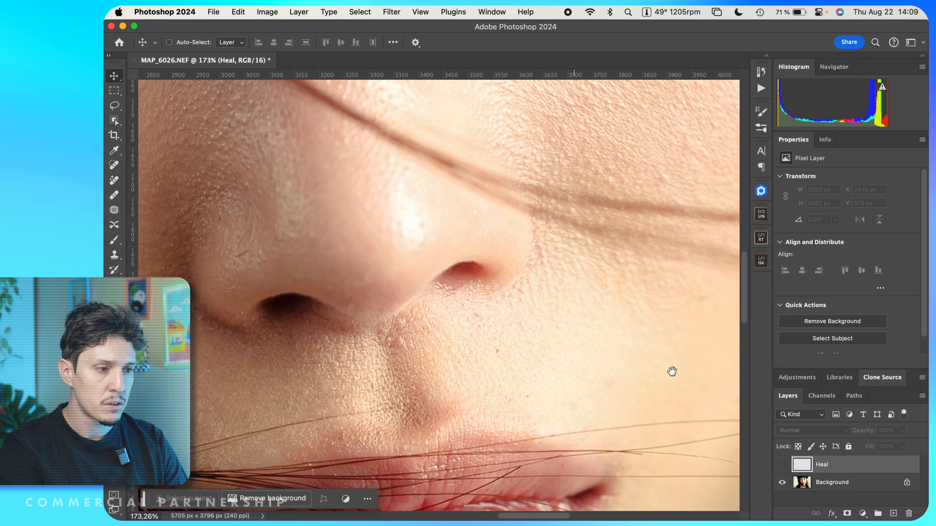
{"action": "left_click", "coordinate": [783, 465]}
{"action": "left_click", "coordinate": [784, 466]}
{"action": "left_click", "coordinate": [784, 465]}
{"action": "left_click", "coordinate": [783, 466]}
{"action": "left_click", "coordinate": [783, 466]}
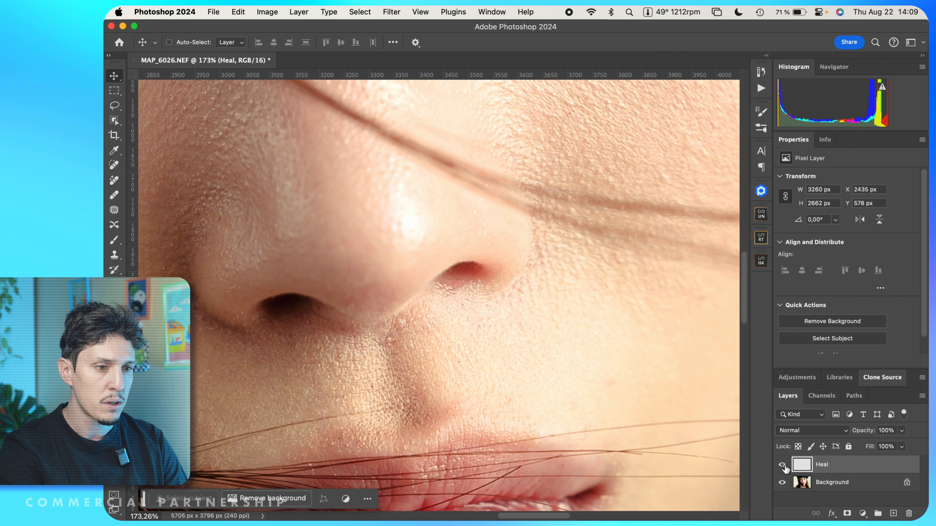
Look over the list of on-device retouching tools in Retouch4me and close the list.
{"action": "scroll", "coordinate": [456, 228], "scroll_direction": "down", "scroll_amount": 5}
{"action": "left_click_drag", "start_coordinate": [456, 168], "coordinate": [502, 302]}
{"action": "left_click_drag", "start_coordinate": [586, 330], "coordinate": [556, 310]}
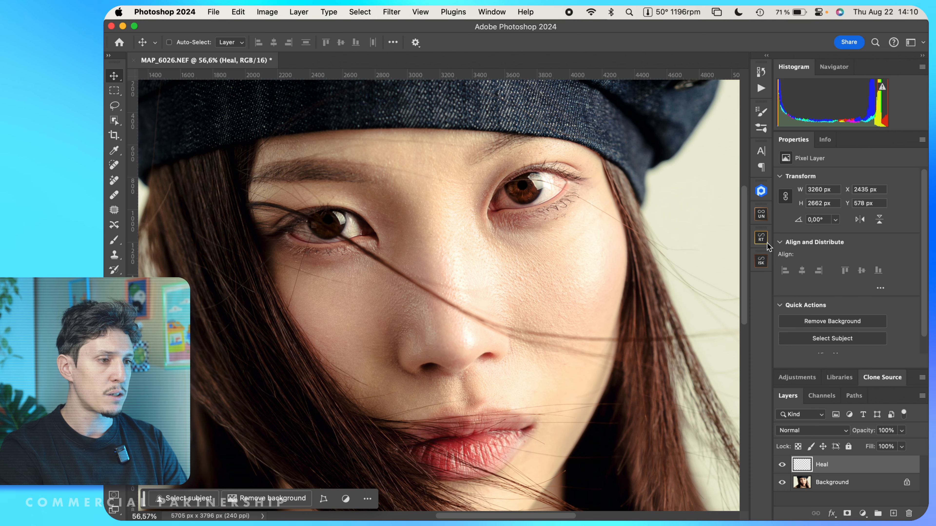
{"action": "left_click", "coordinate": [761, 191]}
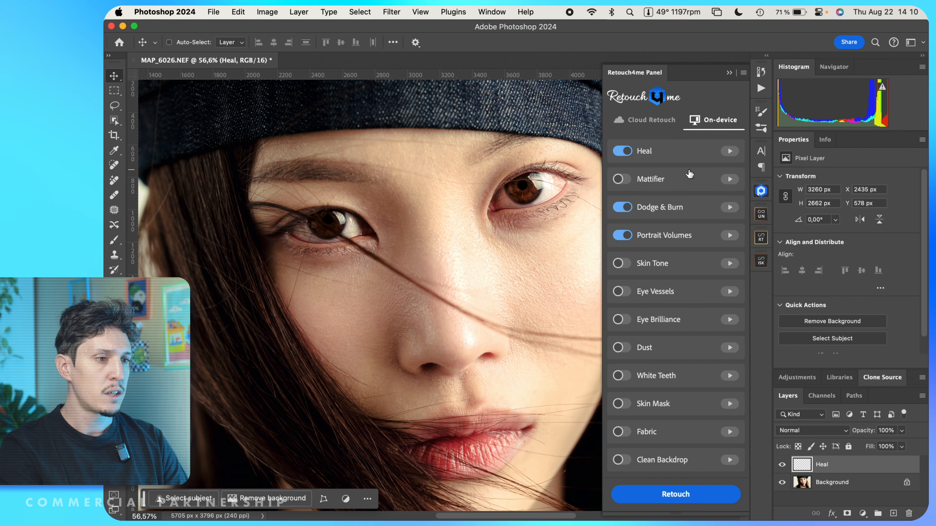
{"action": "left_click", "coordinate": [729, 73]}
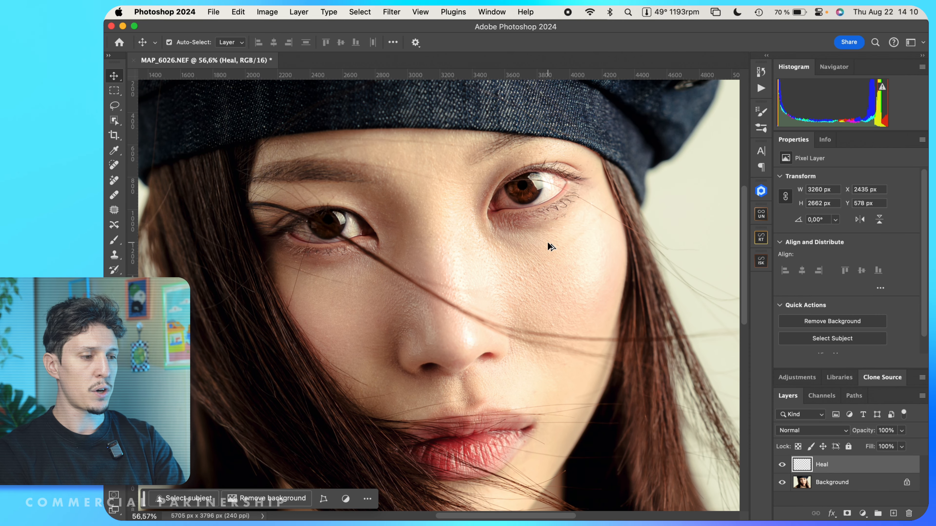
Stamp all visible layers into a new layer and start the Retouch4me Dodge Burn filter on it.
{"action": "key", "text": "super+alt+shift+e"}
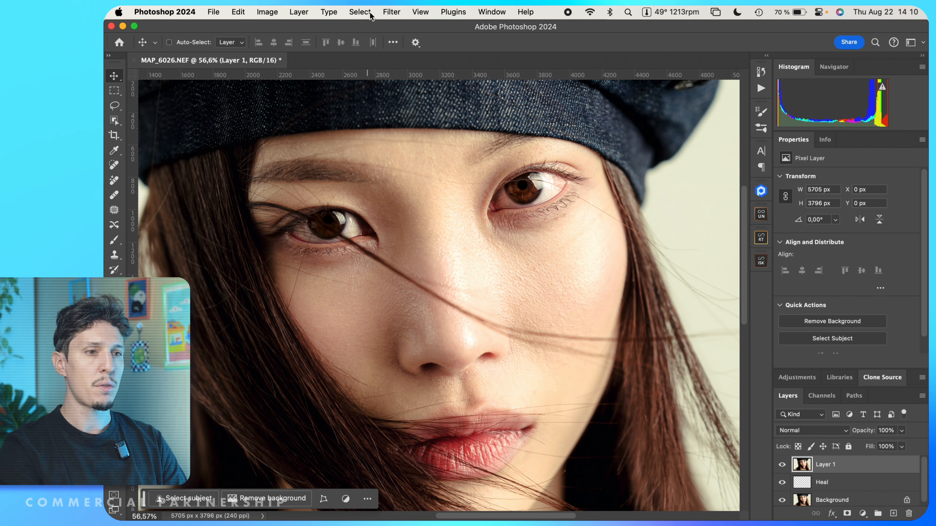
{"action": "left_click", "coordinate": [392, 12]}
{"action": "mouse_move", "coordinate": [443, 264]}
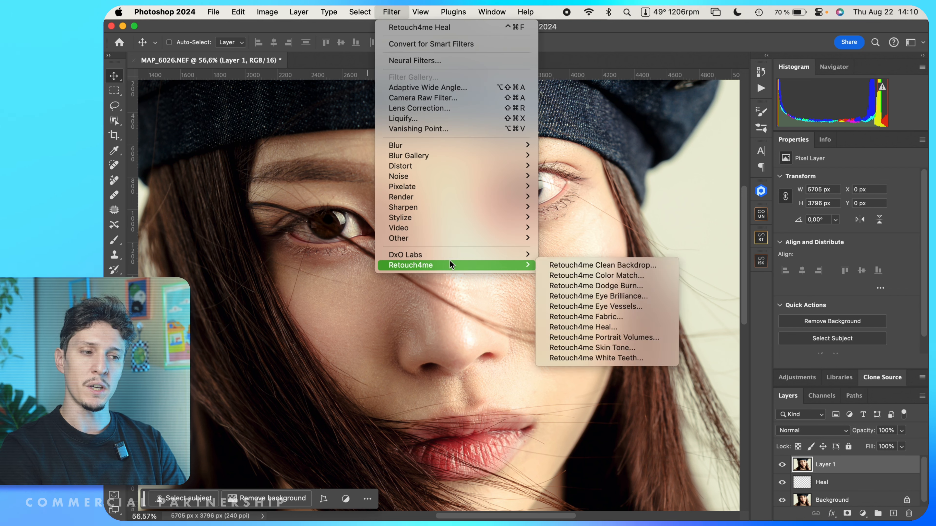
{"action": "left_click", "coordinate": [626, 289]}
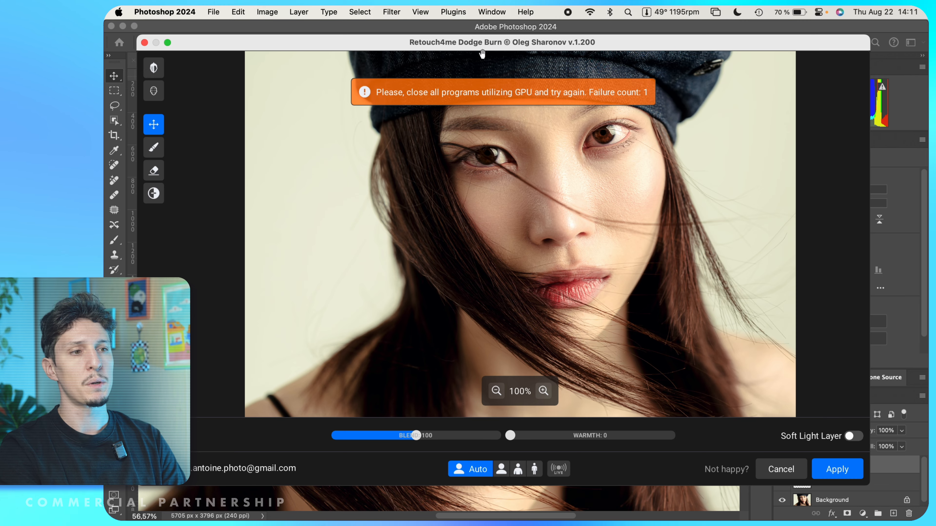
{"action": "left_click_drag", "start_coordinate": [483, 48], "coordinate": [482, 70]}
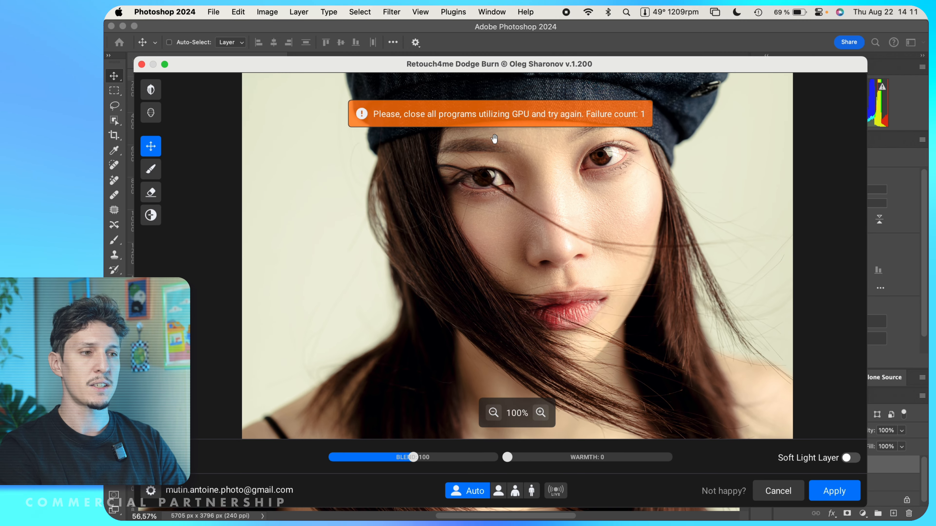
Compare the Dodge Burn preview with the original image around both eyes and the cheeks.
{"action": "scroll", "coordinate": [567, 302], "scroll_direction": "up", "scroll_amount": 2}
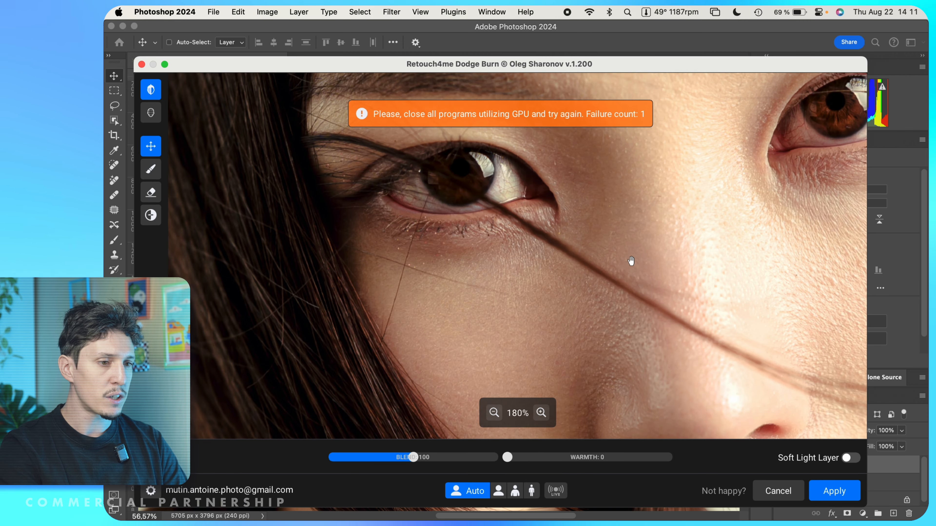
{"action": "left_click_drag", "start_coordinate": [631, 260], "coordinate": [436, 178]}
{"action": "left_click", "coordinate": [460, 195]}
{"action": "scroll", "coordinate": [515, 196], "scroll_direction": "down", "scroll_amount": 1}
{"action": "left_click_drag", "start_coordinate": [685, 155], "coordinate": [505, 314]}
{"action": "scroll", "coordinate": [586, 272], "scroll_direction": "up", "scroll_amount": 1}
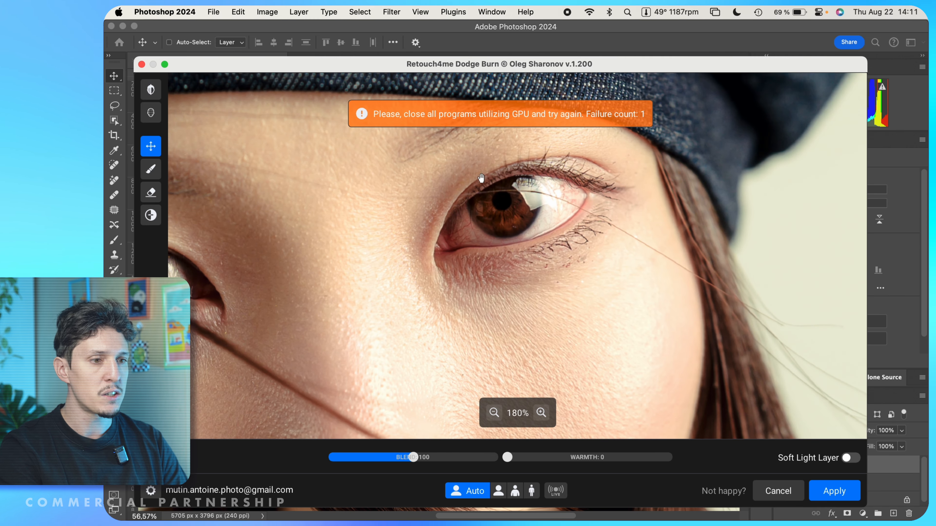
{"action": "scroll", "coordinate": [496, 207], "scroll_direction": "down", "scroll_amount": 1}
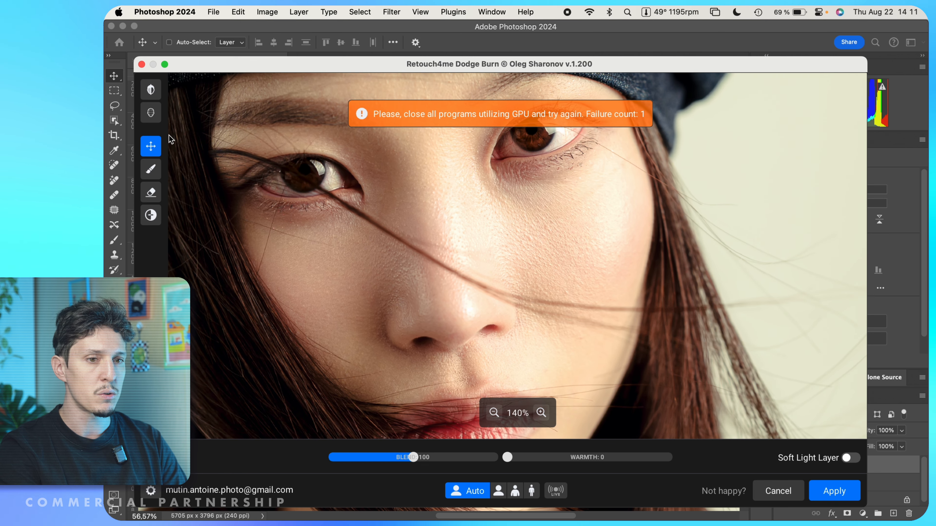
Examine the Dodge Burn mask on the face and full portrait, and return to the normal preview.
{"action": "left_click", "coordinate": [159, 114]}
{"action": "left_click", "coordinate": [155, 114]}
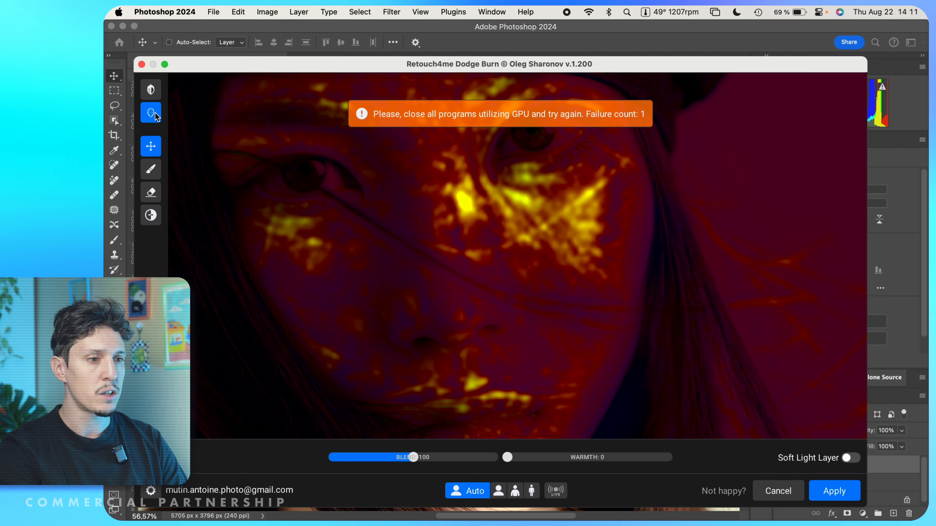
{"action": "scroll", "coordinate": [383, 205], "scroll_direction": "down", "scroll_amount": 3}
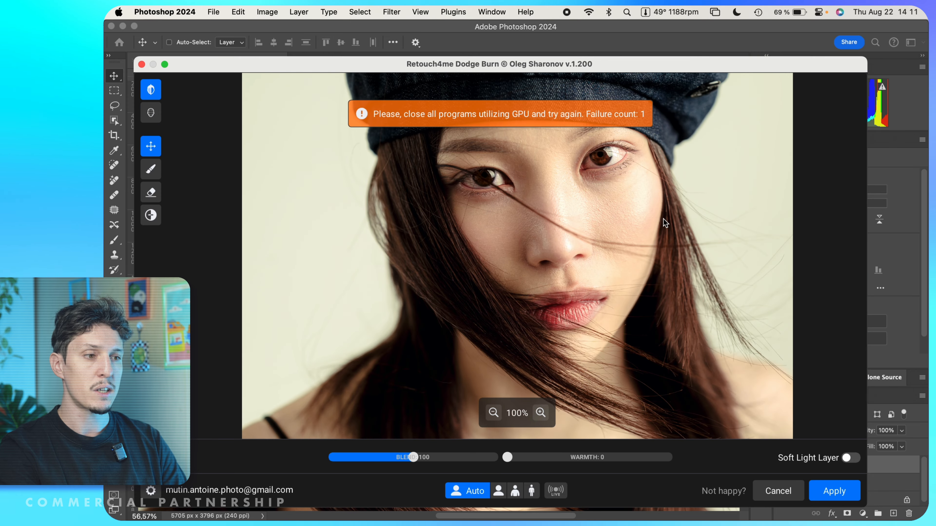
{"action": "left_click", "coordinate": [152, 113]}
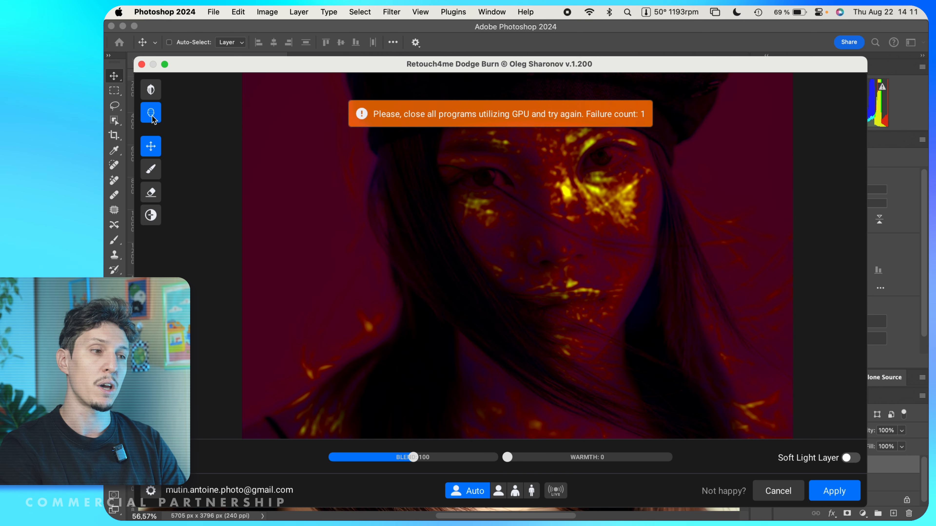
{"action": "scroll", "coordinate": [792, 234], "scroll_direction": "up", "scroll_amount": 3}
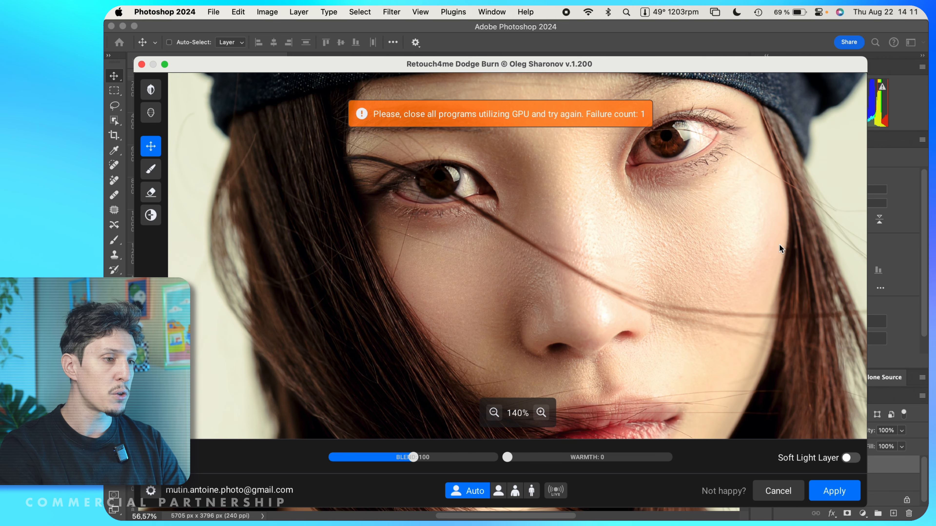
Try a Dodge Burn Blend of 200, reduce it to 151, and compare the preview with the original image.
{"action": "left_click_drag", "start_coordinate": [777, 240], "coordinate": [387, 203]}
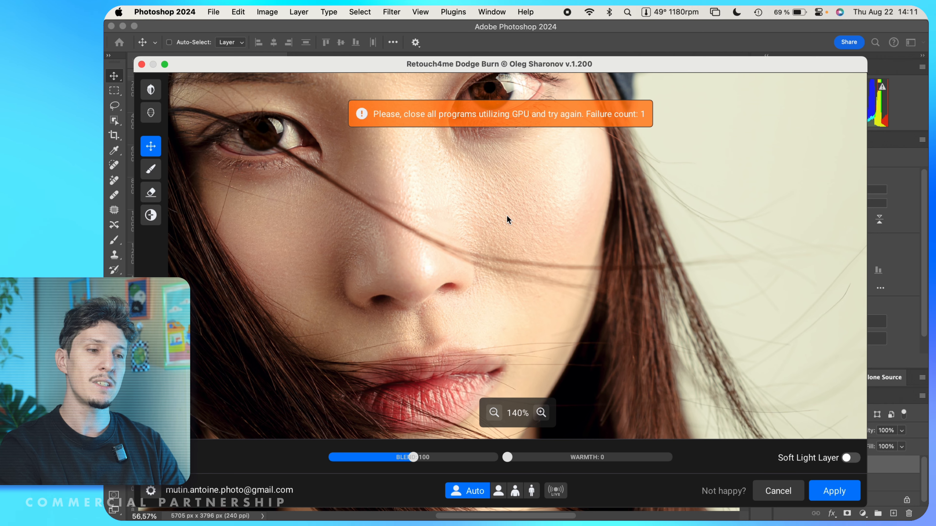
{"action": "scroll", "coordinate": [490, 215], "scroll_direction": "down", "scroll_amount": 3}
{"action": "scroll", "coordinate": [647, 196], "scroll_direction": "up", "scroll_amount": 3}
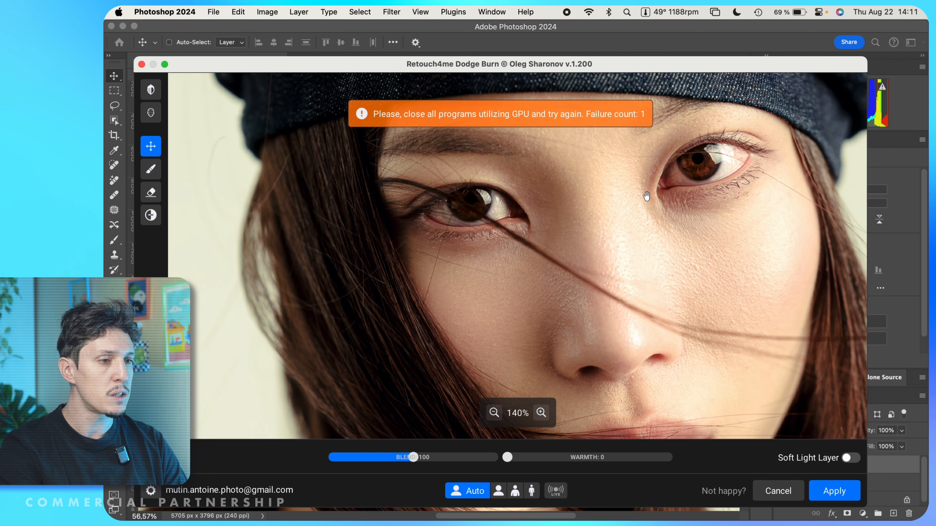
{"action": "left_click_drag", "start_coordinate": [646, 196], "coordinate": [549, 210]}
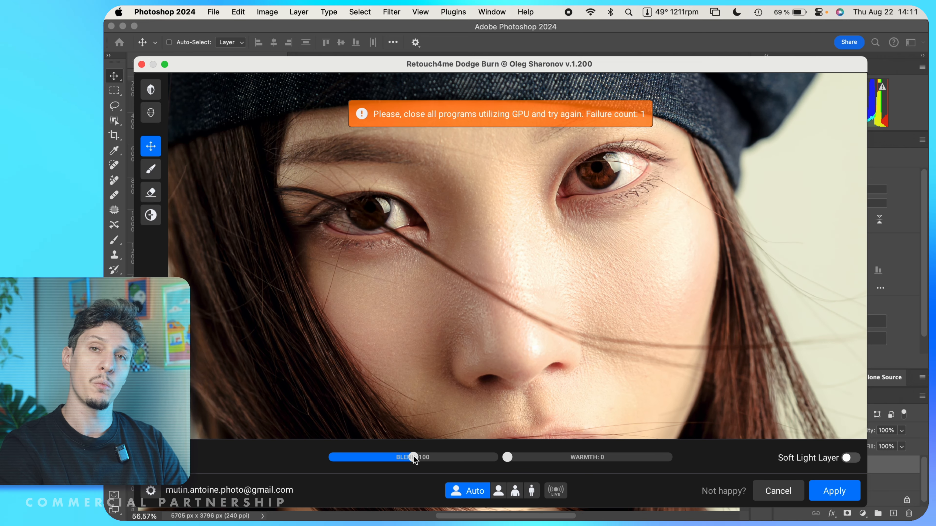
{"action": "left_click_drag", "start_coordinate": [418, 457], "coordinate": [573, 460]}
{"action": "scroll", "coordinate": [591, 272], "scroll_direction": "down", "scroll_amount": 2}
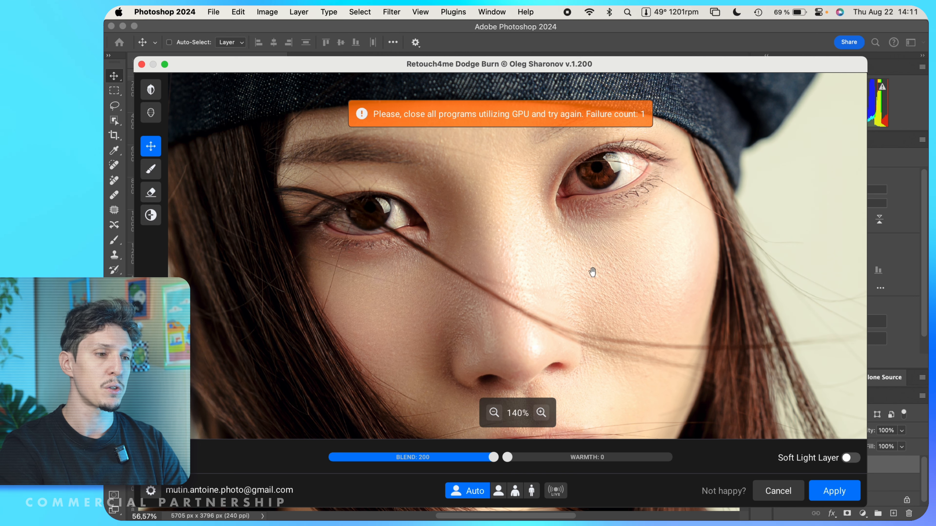
{"action": "key", "text": "space"}
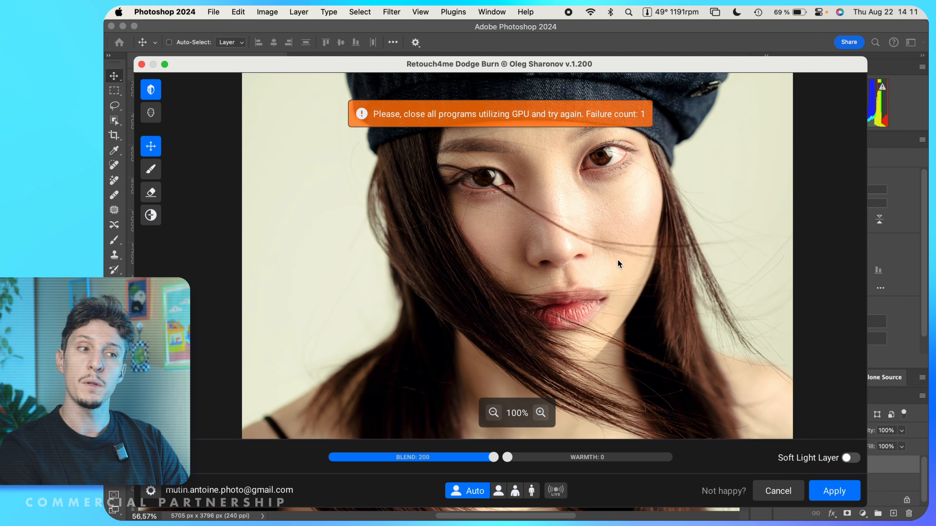
{"action": "key", "text": "space"}
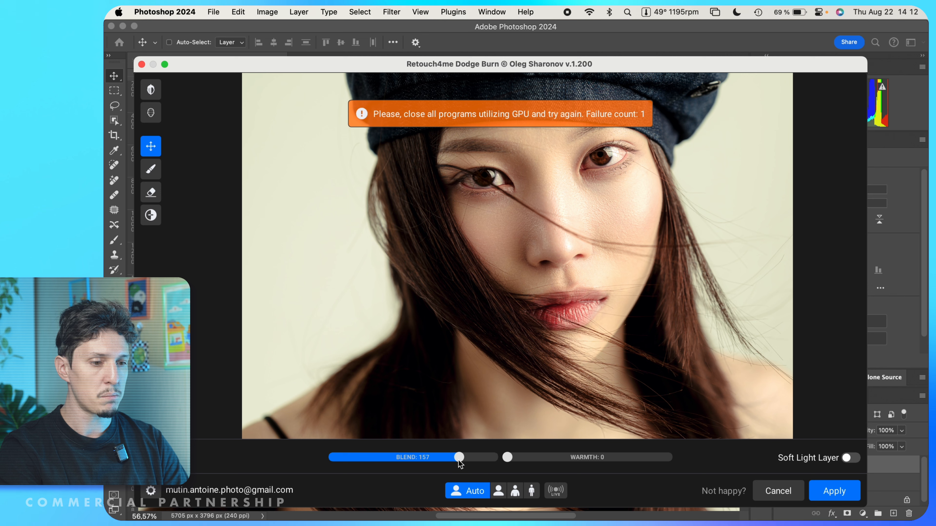
{"action": "key", "text": "space"}
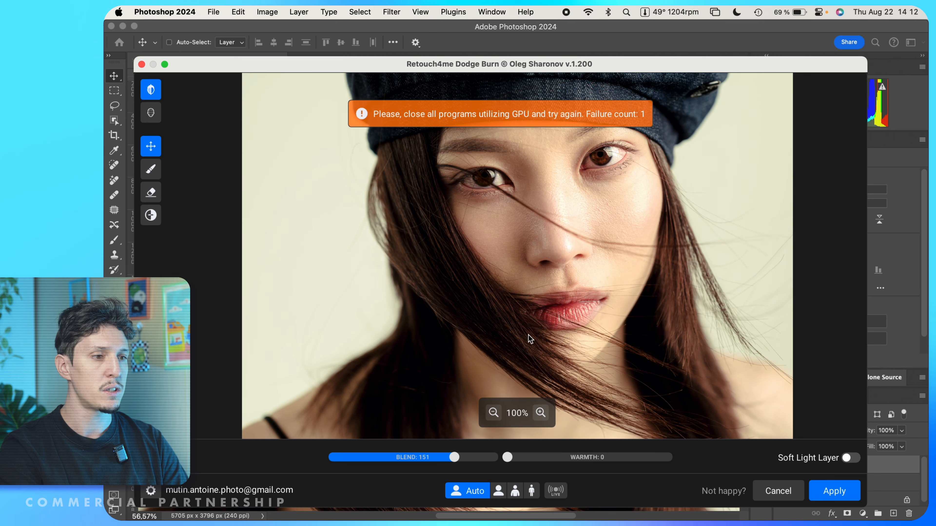
{"action": "key", "text": "space"}
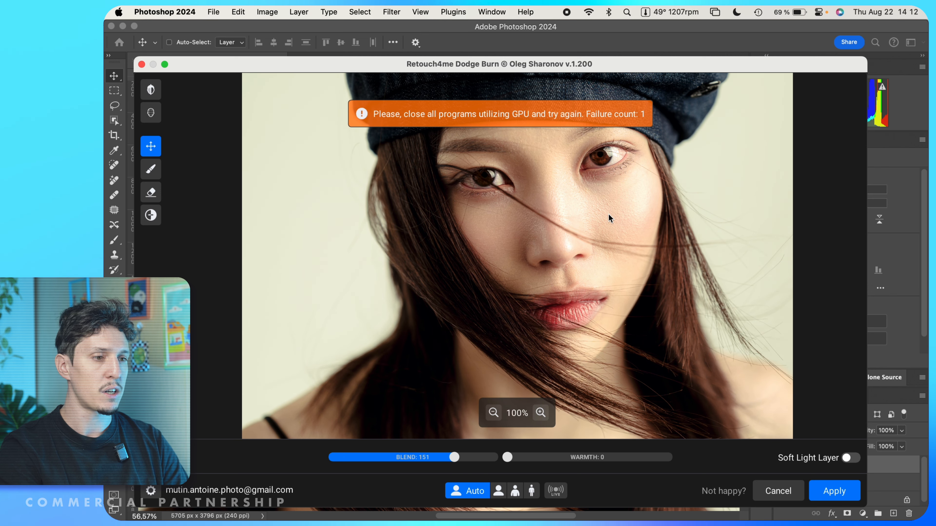
Try a higher Warmth, reset it to 0, and apply the Dodge Burn retouch to the stamped layer.
{"action": "scroll", "coordinate": [610, 217], "scroll_direction": "up", "scroll_amount": 5}
{"action": "left_click_drag", "start_coordinate": [510, 457], "coordinate": [649, 462]}
{"action": "scroll", "coordinate": [590, 258], "scroll_direction": "down", "scroll_amount": 3}
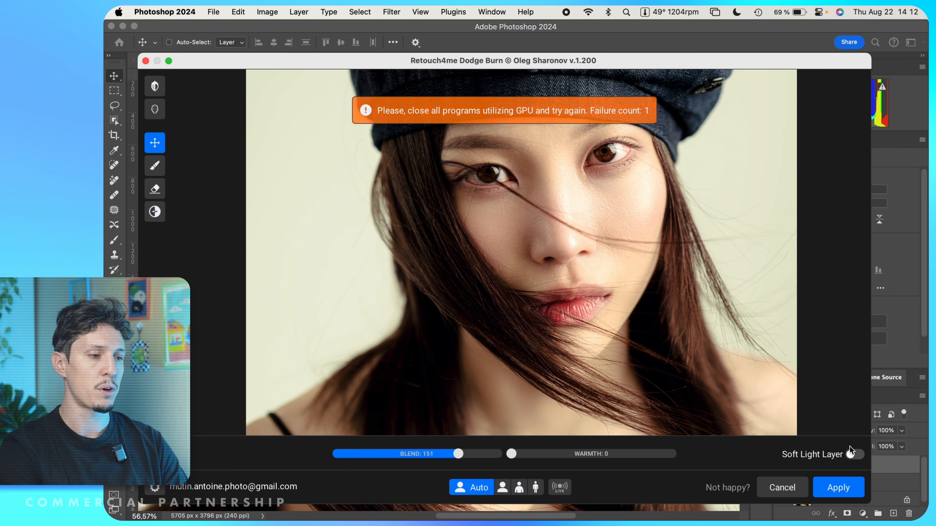
{"action": "left_click", "coordinate": [838, 487]}
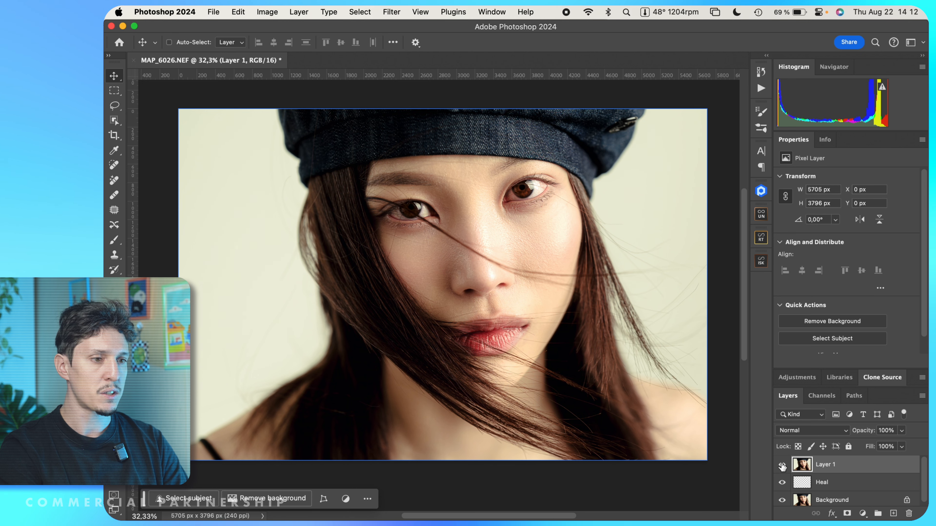
Run the Retouch4me Portrait Volumes retouch as a new layer and compare the face with and without it.
{"action": "left_click", "coordinate": [761, 191]}
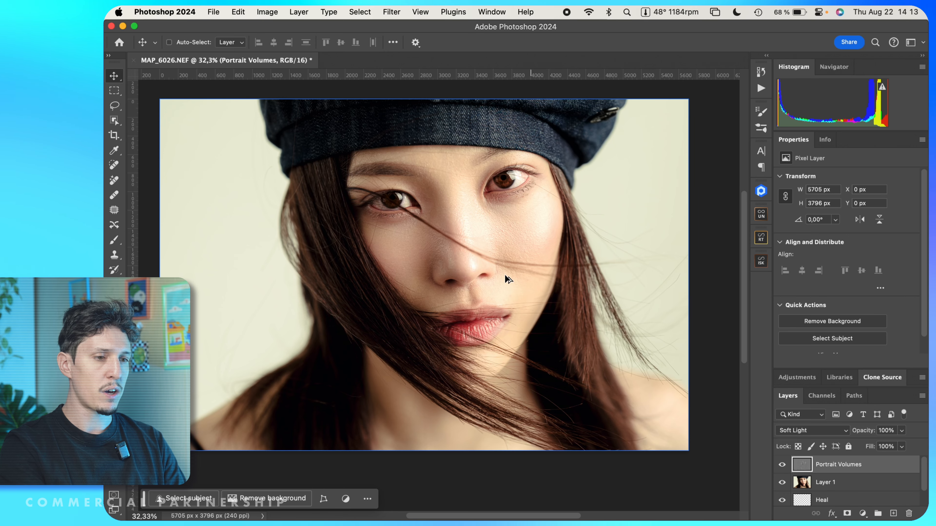
{"action": "scroll", "coordinate": [512, 250], "scroll_direction": "up", "scroll_amount": 3}
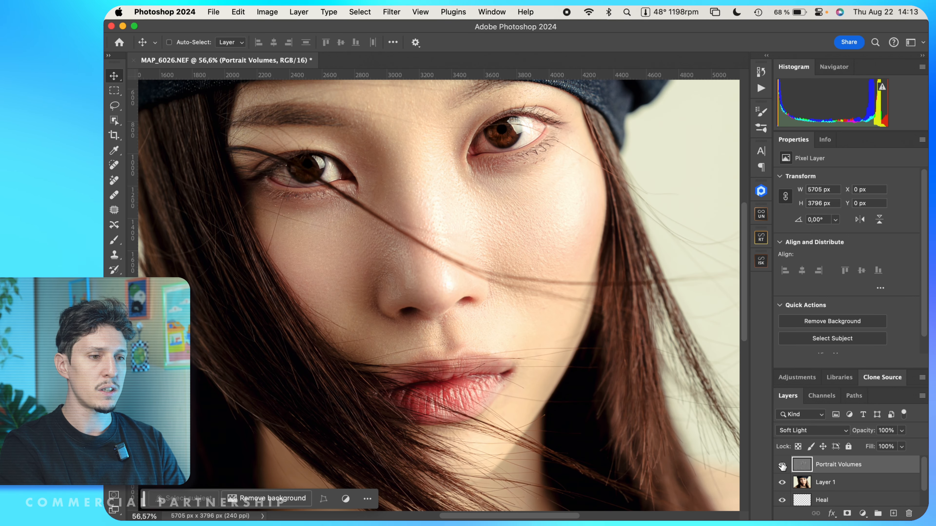
{"action": "scroll", "coordinate": [488, 320], "scroll_direction": "down", "scroll_amount": 3}
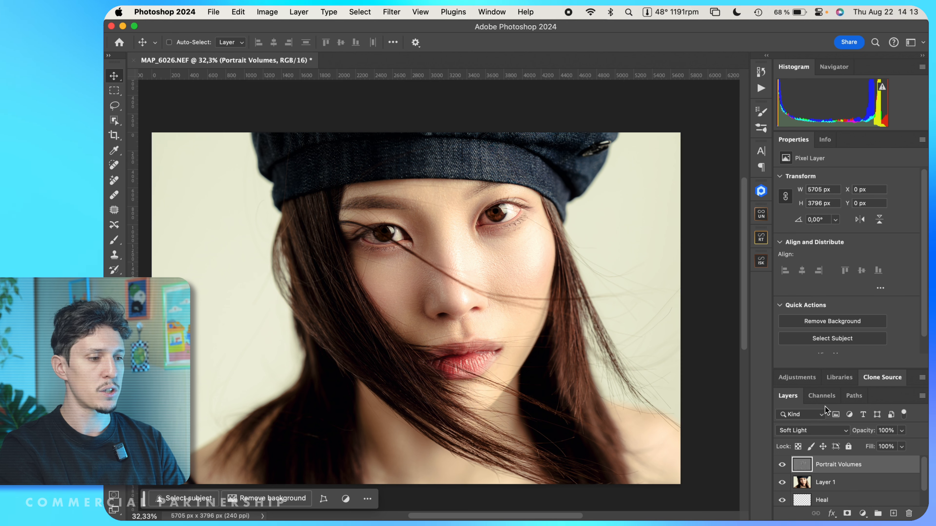
Show the Portrait Volumes layer alone to examine its light and dark shaping, and restore the other layers' visibility.
{"action": "left_click", "coordinate": [782, 466]}
{"action": "left_click", "coordinate": [782, 466], "text": "alt"}
{"action": "scroll", "coordinate": [538, 298], "scroll_direction": "left", "scroll_amount": 3}
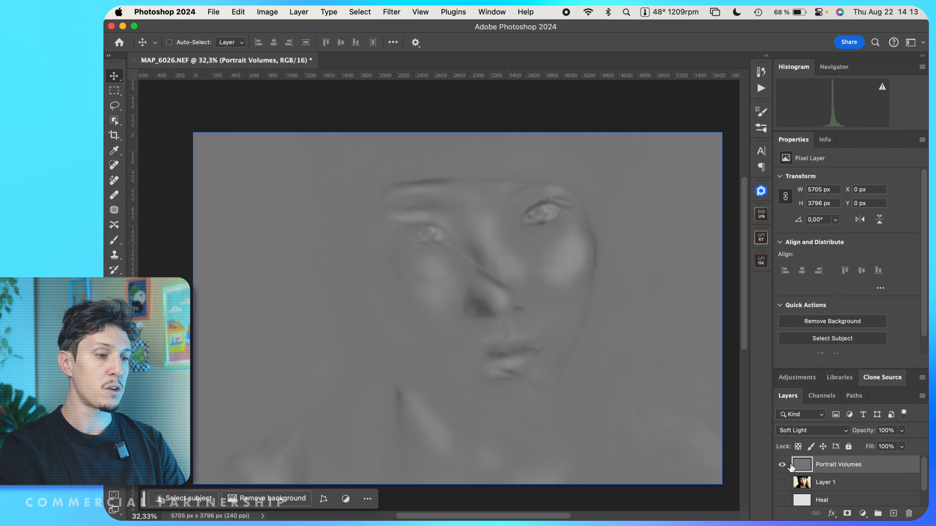
{"action": "left_click", "coordinate": [782, 466], "text": "alt"}
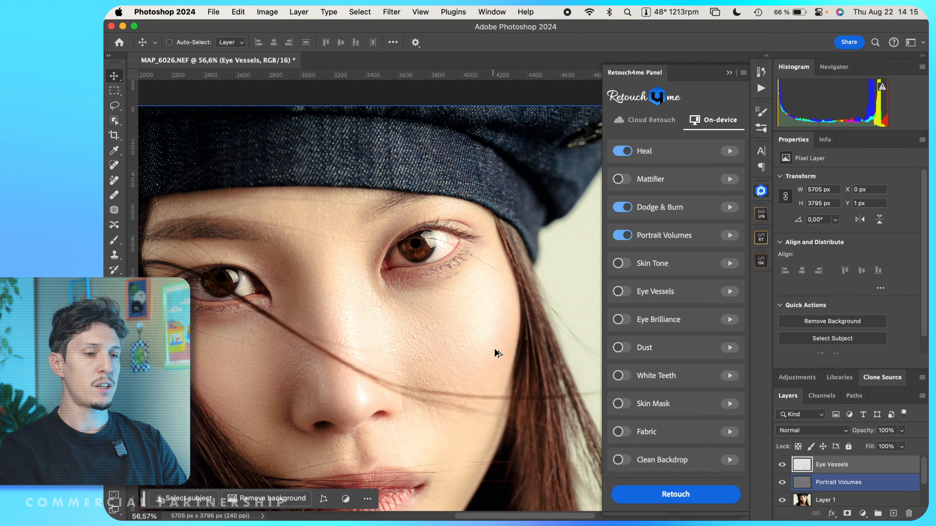
{"action": "scroll", "coordinate": [494, 351], "scroll_direction": "down", "scroll_amount": 5}
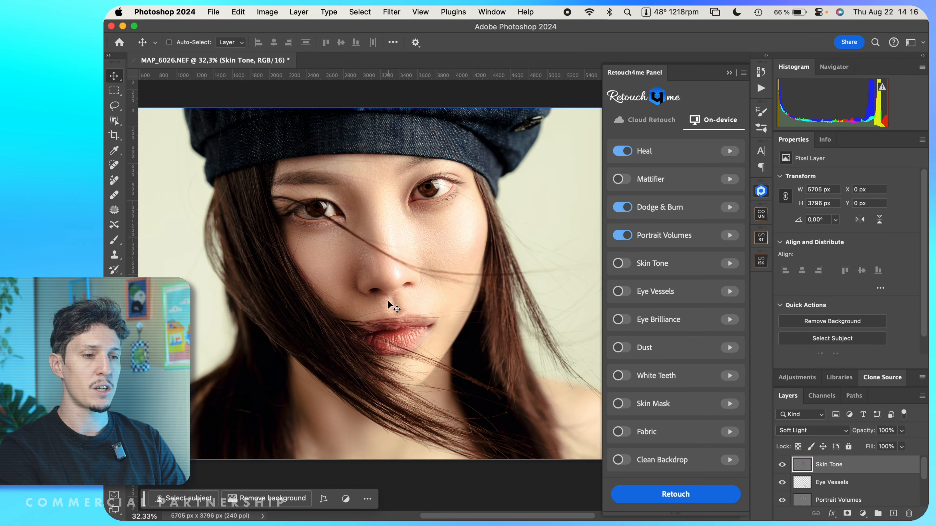
Compare the portrait with and without the Skin Tone layer, and set that layer's opacity to 60%.
{"action": "left_click", "coordinate": [781, 464]}
{"action": "left_click", "coordinate": [782, 465]}
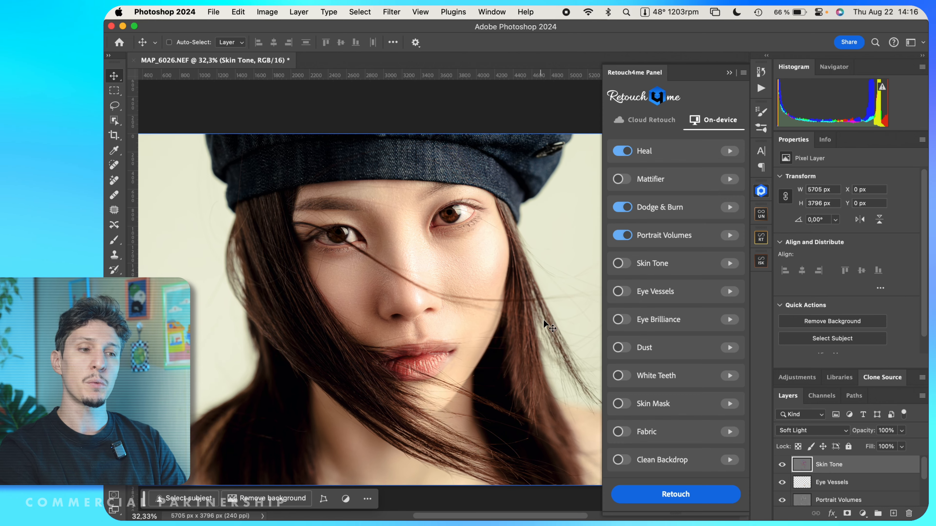
{"action": "left_click", "coordinate": [730, 73]}
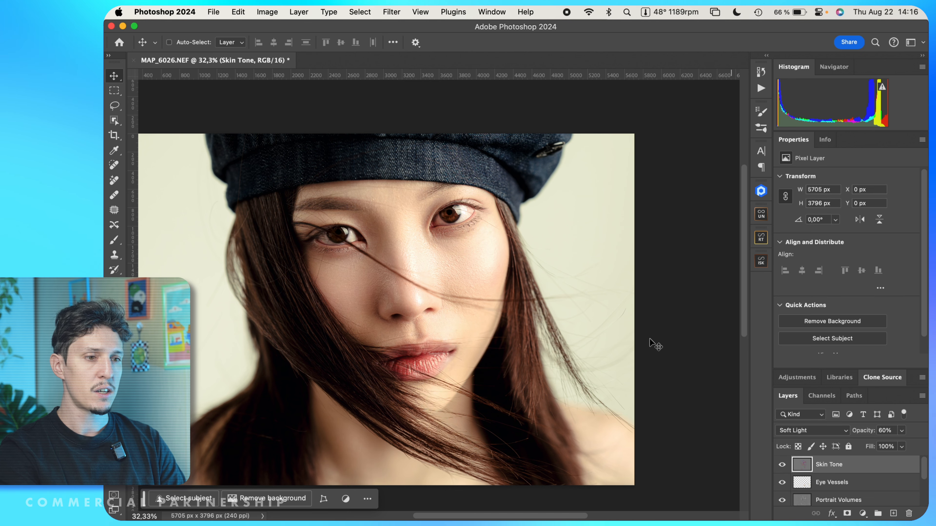
Compare the face close up with the Skin Tone layer on and off, and examine the overall portrait.
{"action": "scroll", "coordinate": [376, 178], "scroll_direction": "up", "scroll_amount": 3}
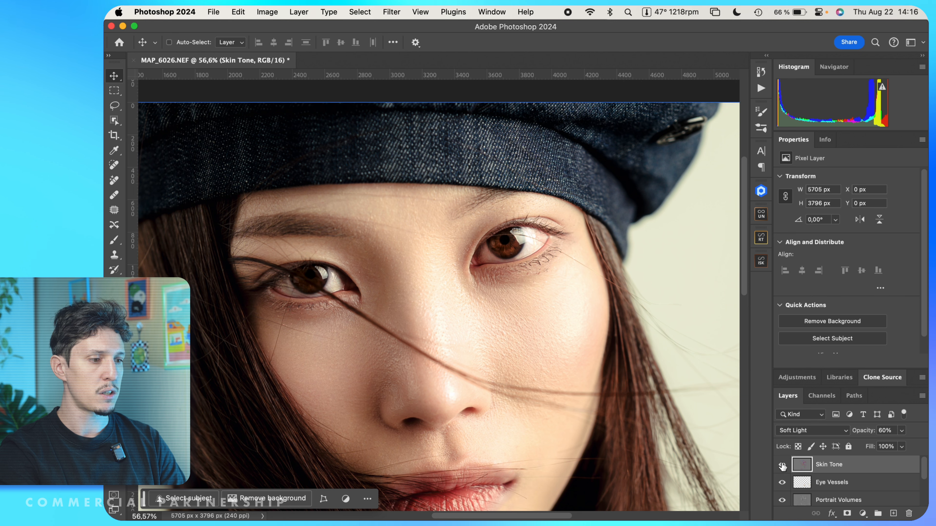
{"action": "left_click", "coordinate": [782, 465]}
{"action": "left_click", "coordinate": [782, 465]}
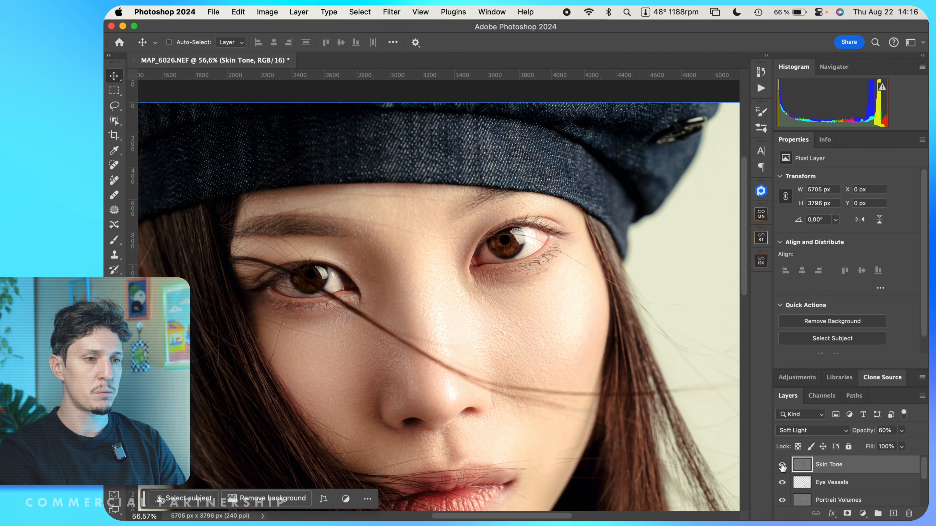
{"action": "left_click", "coordinate": [781, 465]}
{"action": "left_click", "coordinate": [782, 465]}
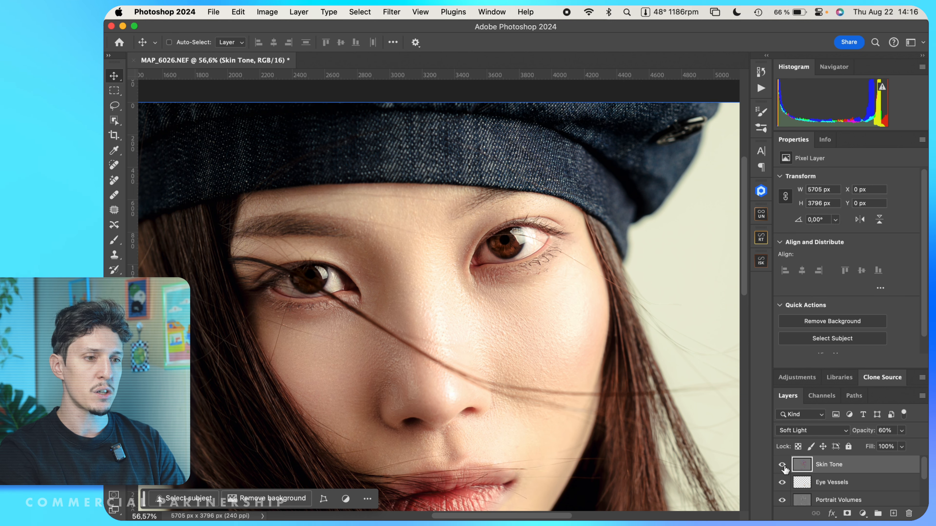
{"action": "scroll", "coordinate": [490, 266], "scroll_direction": "down", "scroll_amount": 10}
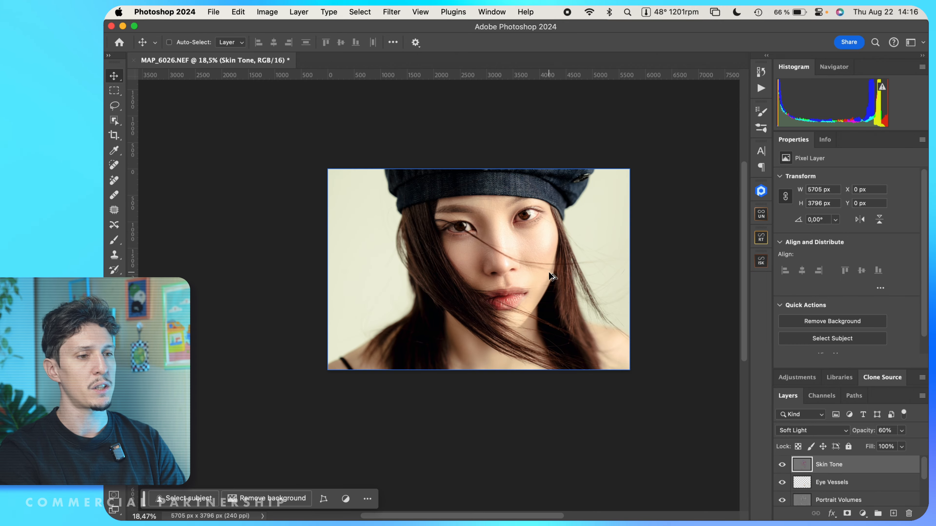
{"action": "scroll", "coordinate": [574, 244], "scroll_direction": "up", "scroll_amount": 5}
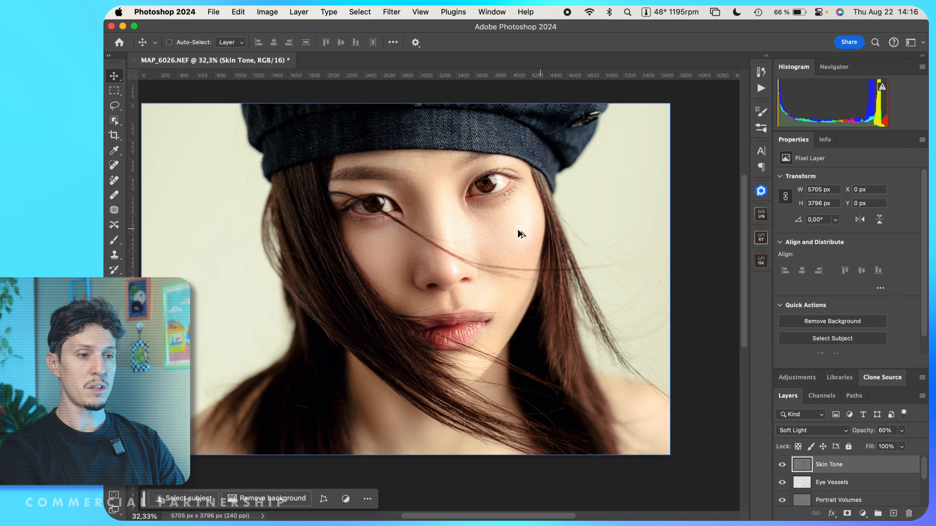
{"action": "scroll", "coordinate": [585, 233], "scroll_direction": "up", "scroll_amount": 5}
{"action": "scroll", "coordinate": [501, 233], "scroll_direction": "down", "scroll_amount": 4}
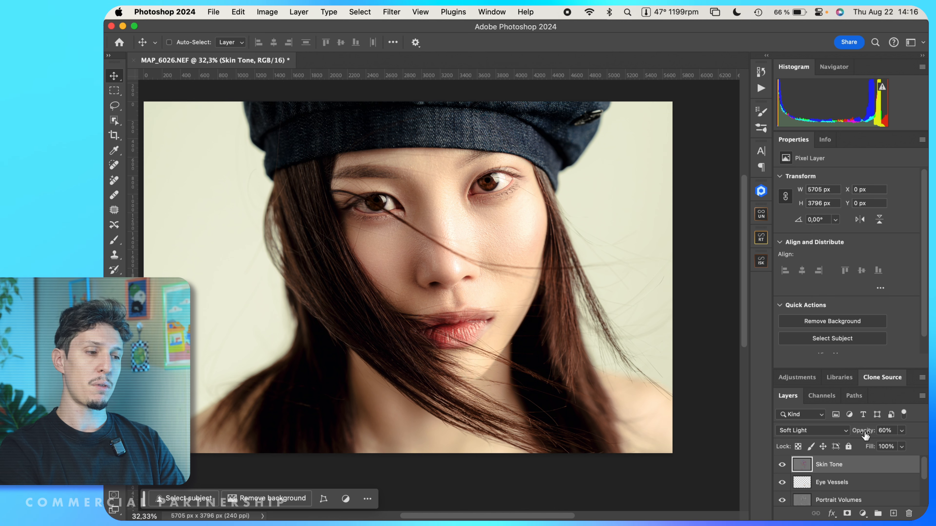
Save the layered retouched portrait and close its document.
{"action": "left_click", "coordinate": [858, 483]}
{"action": "scroll", "coordinate": [844, 471], "scroll_direction": "down", "scroll_amount": 5}
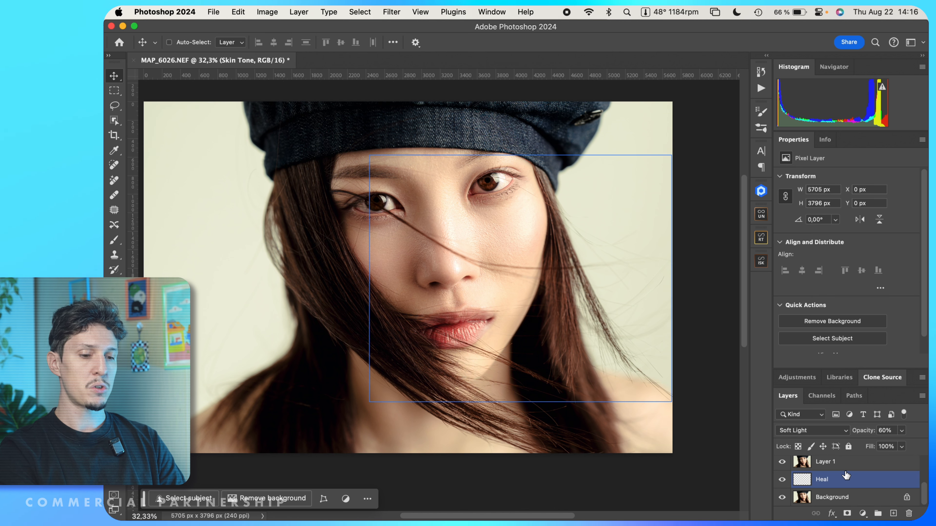
{"action": "key", "text": "super+s"}
{"action": "left_click", "coordinate": [133, 60]}
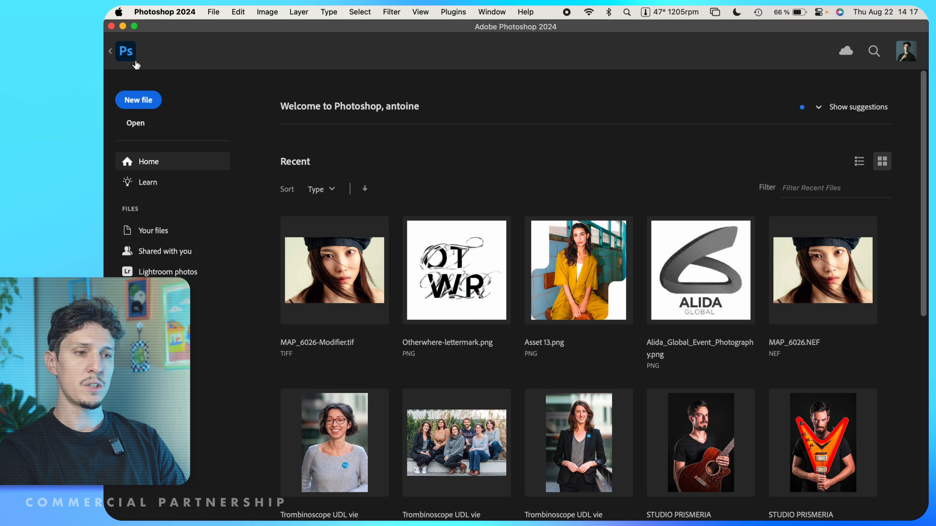
Switch to Lightroom Classic and open MAP_6026-Modifier.tif in the Develop module.
{"action": "key", "text": "super+Tab"}
{"action": "key", "text": "e"}
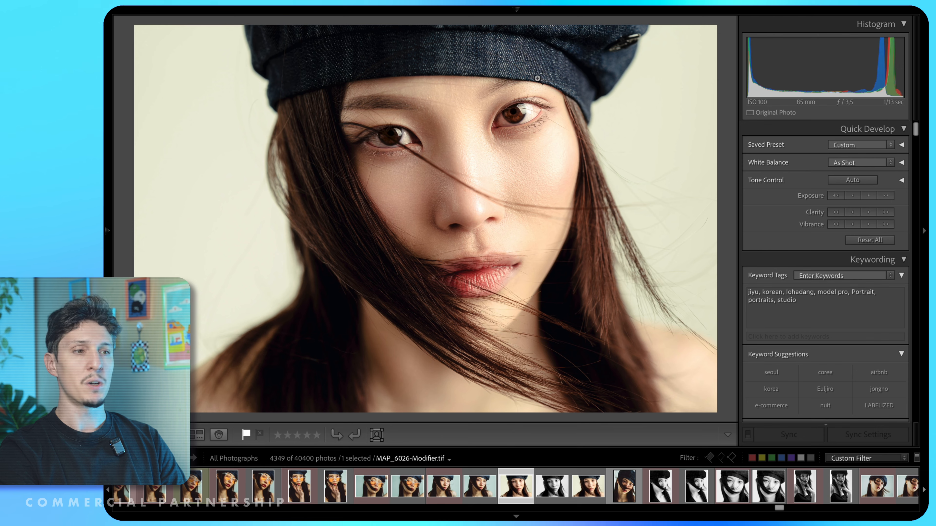
{"action": "mouse_move", "coordinate": [616, 27]}
{"action": "left_click", "coordinate": [653, 30]}
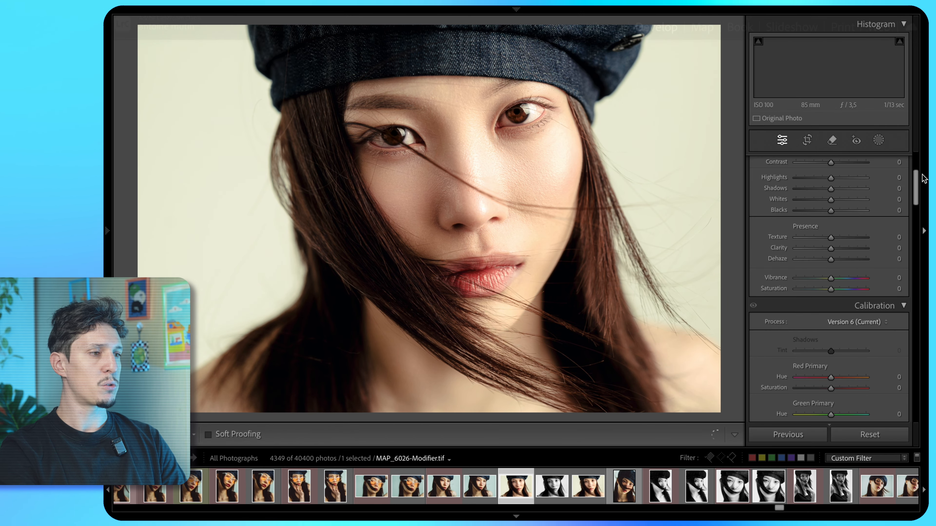
Add grain to the portrait with an Amount of 25 while viewing the skin close up.
{"action": "left_click_drag", "start_coordinate": [920, 181], "coordinate": [917, 305]}
{"action": "left_click_drag", "start_coordinate": [530, 136], "coordinate": [580, 194]}
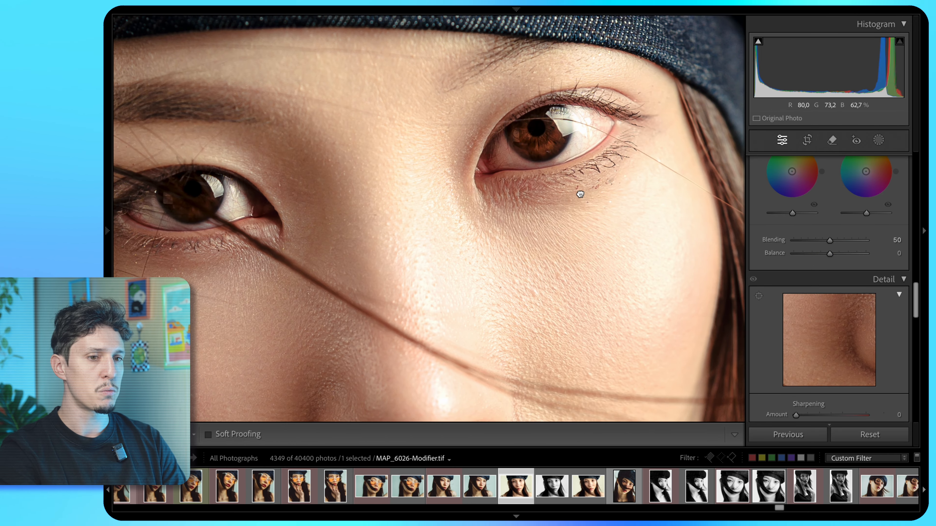
{"action": "scroll", "coordinate": [805, 295], "scroll_direction": "down", "scroll_amount": 10}
{"action": "mouse_move", "coordinate": [666, 248]}
{"action": "left_mouse_down"}
{"action": "mouse_move", "coordinate": [671, 255]}
{"action": "mouse_move", "coordinate": [667, 230]}
{"action": "left_mouse_up"}
{"action": "left_click_drag", "start_coordinate": [643, 275], "coordinate": [620, 275]}
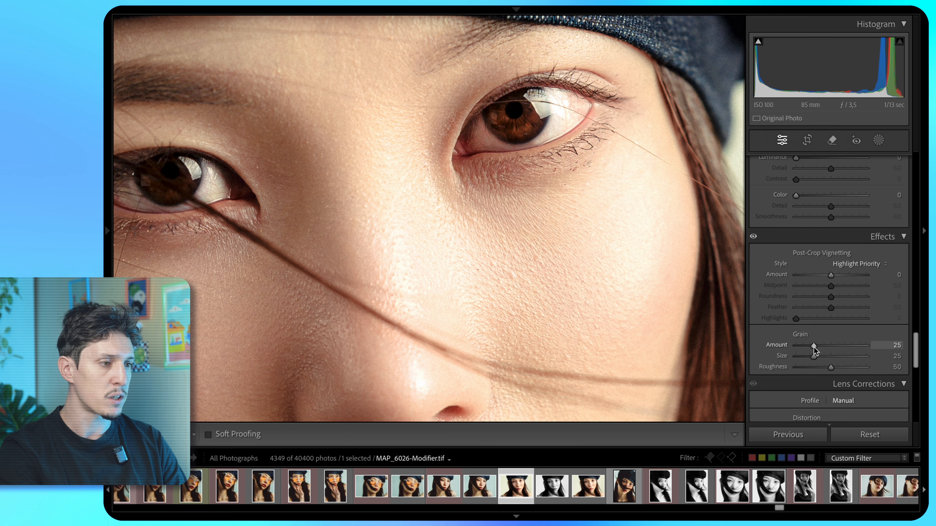
Examine the grain and retouched details across the face, and view the whole photo with the interface dimmed.
{"action": "left_click", "coordinate": [635, 240]}
{"action": "left_click", "coordinate": [447, 175]}
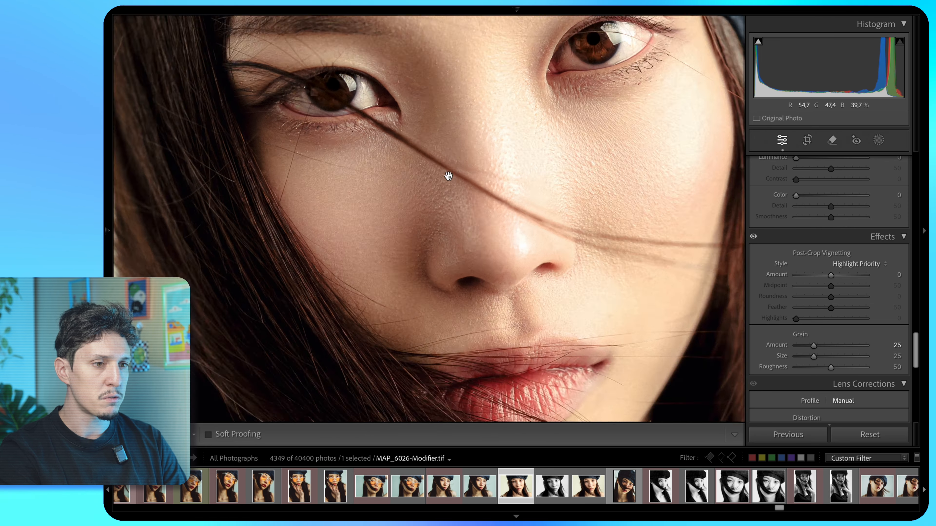
{"action": "left_click_drag", "start_coordinate": [394, 240], "coordinate": [665, 212]}
{"action": "left_click_drag", "start_coordinate": [429, 101], "coordinate": [542, 36]}
{"action": "left_click_drag", "start_coordinate": [518, 73], "coordinate": [281, 337]}
{"action": "left_click_drag", "start_coordinate": [581, 259], "coordinate": [317, 253]}
{"action": "left_click_drag", "start_coordinate": [592, 216], "coordinate": [292, 170]}
{"action": "left_click_drag", "start_coordinate": [421, 273], "coordinate": [430, 126]}
{"action": "left_click_drag", "start_coordinate": [360, 201], "coordinate": [507, 70]}
{"action": "left_click_drag", "start_coordinate": [413, 141], "coordinate": [521, 156]}
{"action": "left_click", "coordinate": [508, 139]}
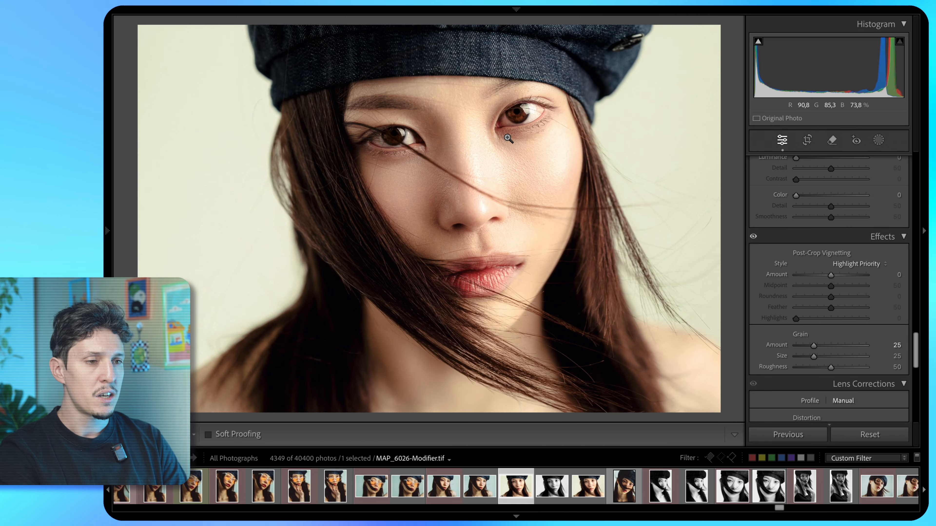
{"action": "key", "text": "l"}
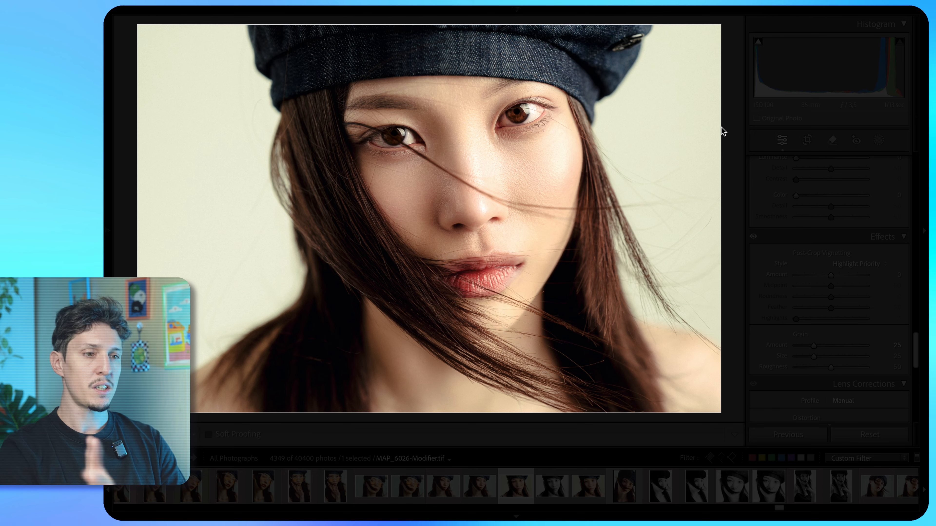